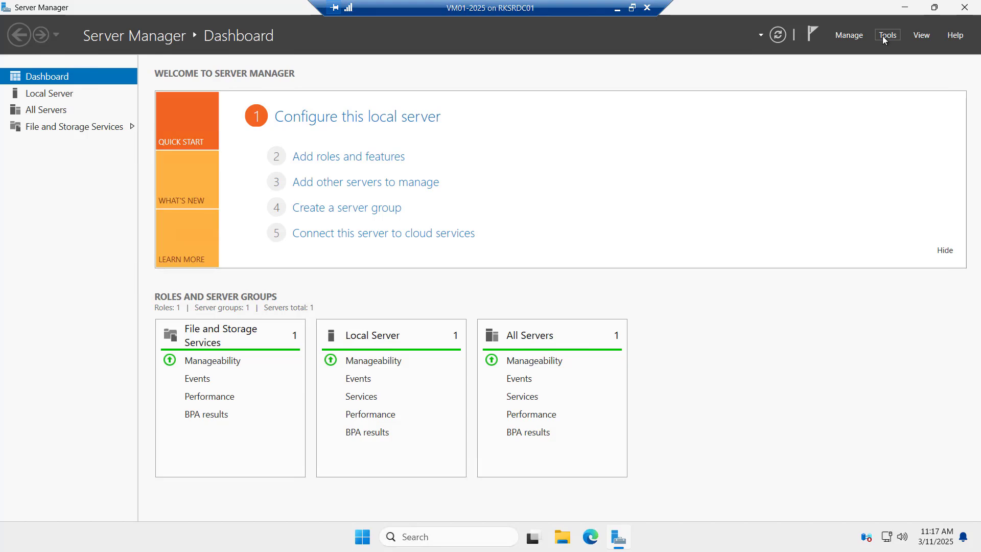
Launch Computer Management from the Tools menu and expand Local Users and Groups
left_click(886, 35)
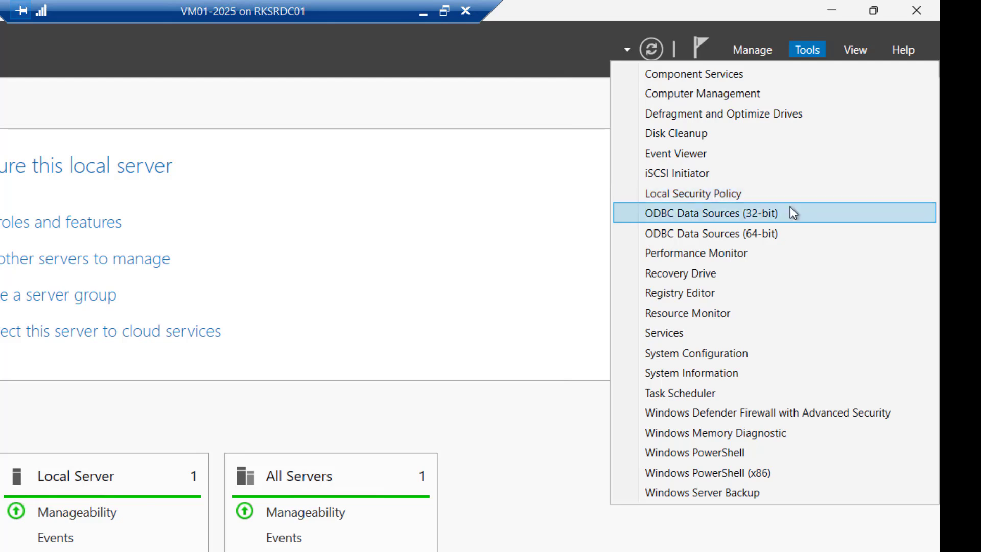
left_click(737, 93)
double_click(69, 129)
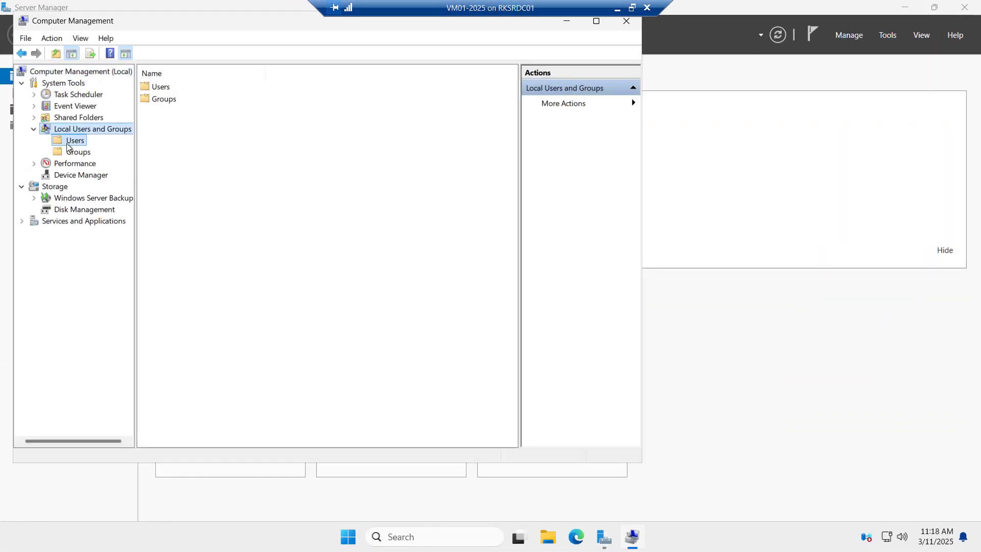
Show the Users folder listing Administrator, DefaultAccount, Guest and WDAGUtilityAccount
left_click(67, 143)
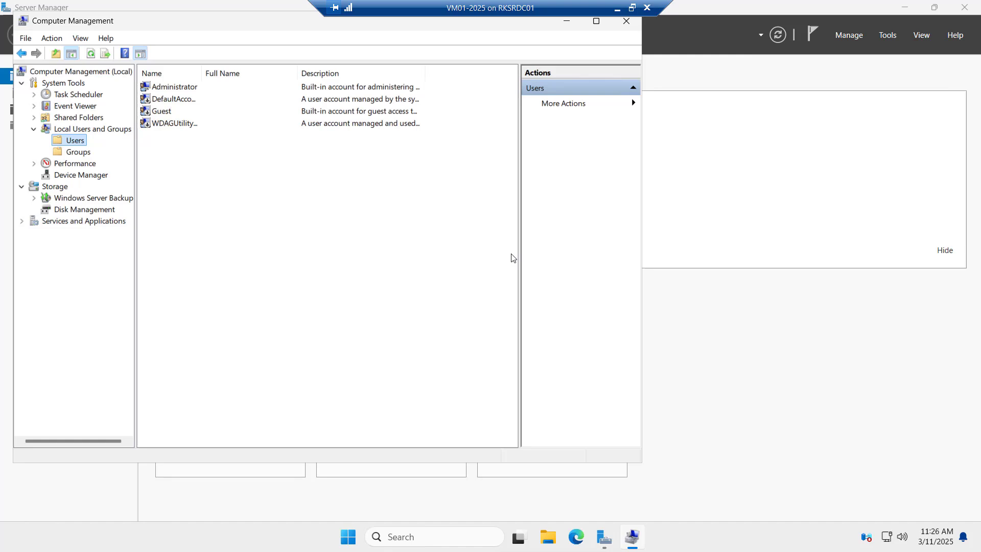
Close Computer Management, review the Local Server properties, then return to the Dashboard
left_click(622, 25)
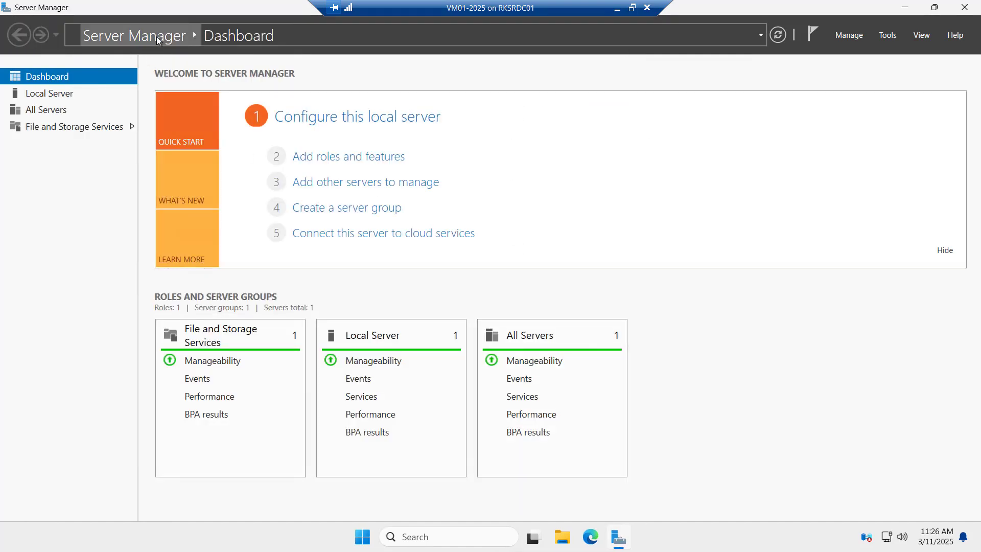
left_click(58, 97)
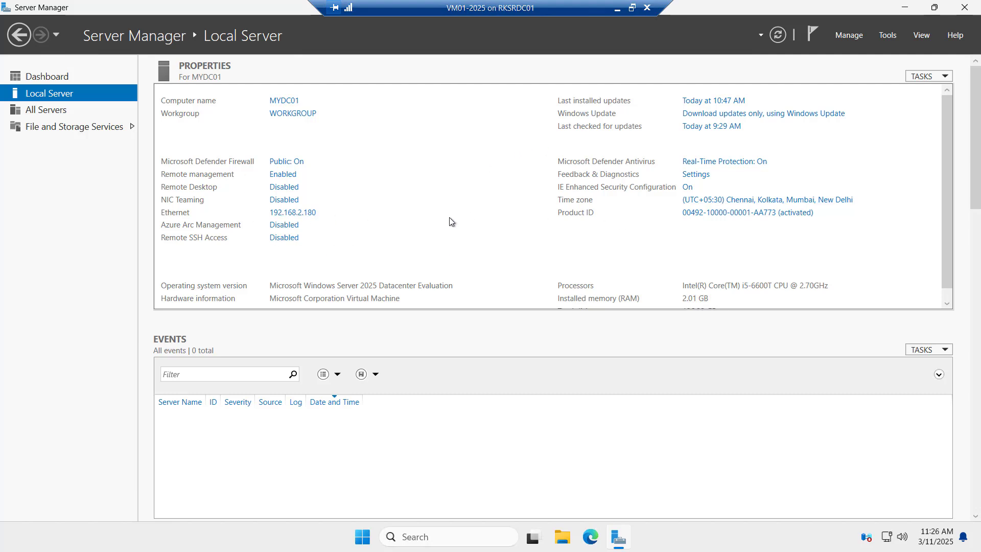
left_click(54, 75)
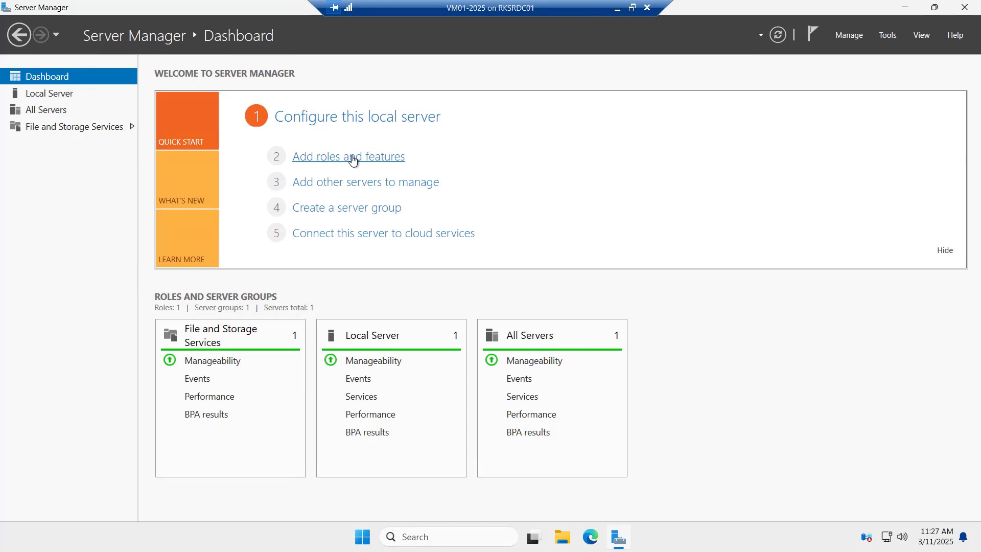
Start Add Roles and Features with role-based installation on MYDC01, reaching the server roles page
left_click(352, 160)
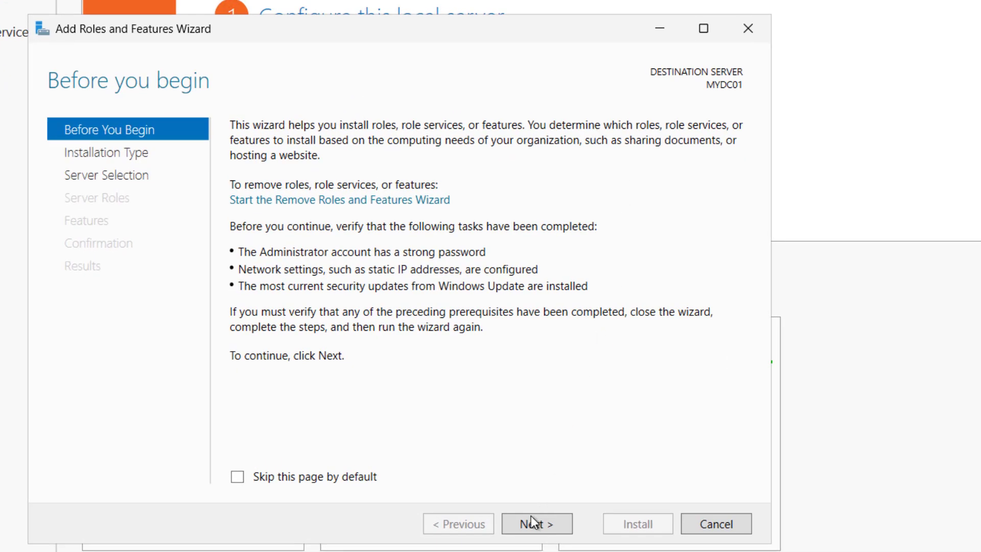
left_click(530, 524)
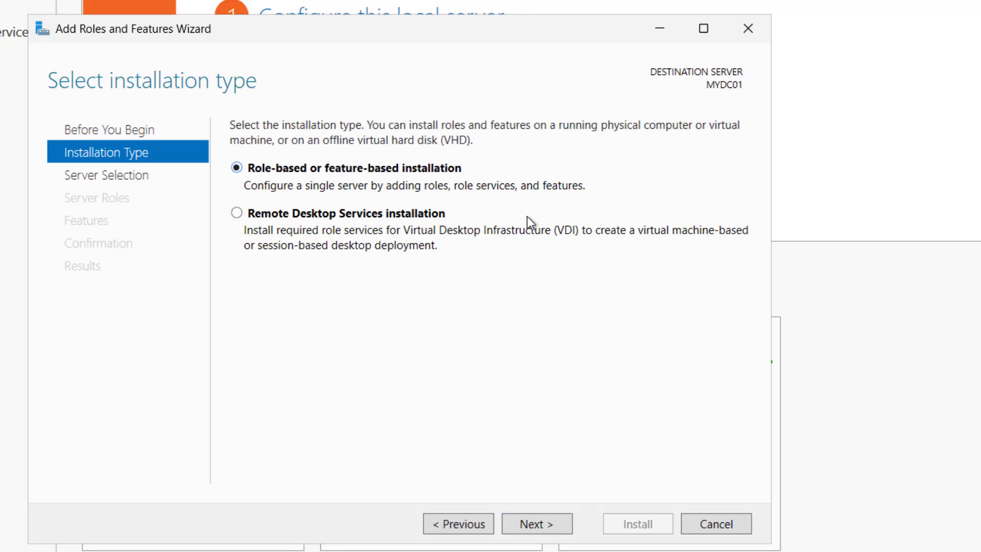
left_click(540, 521)
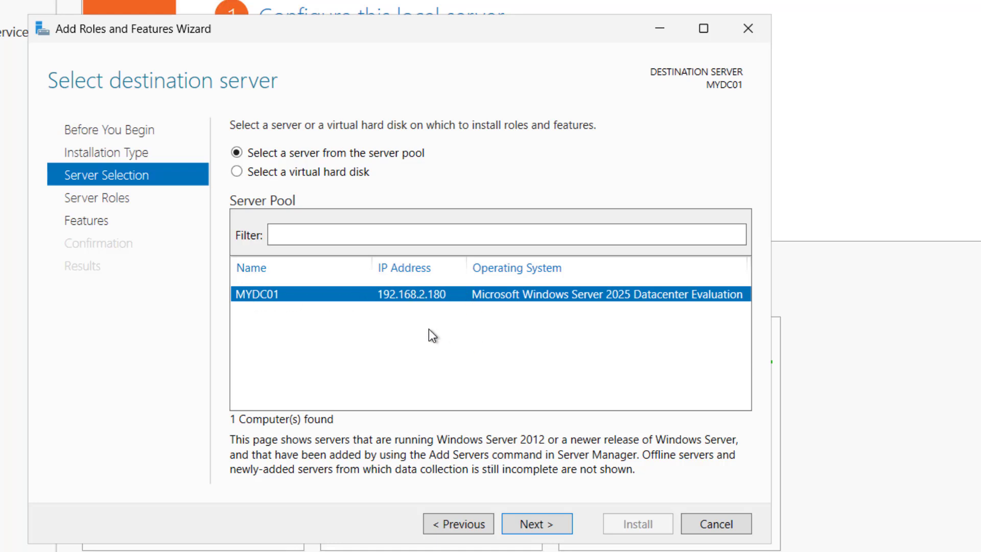
left_click(531, 526)
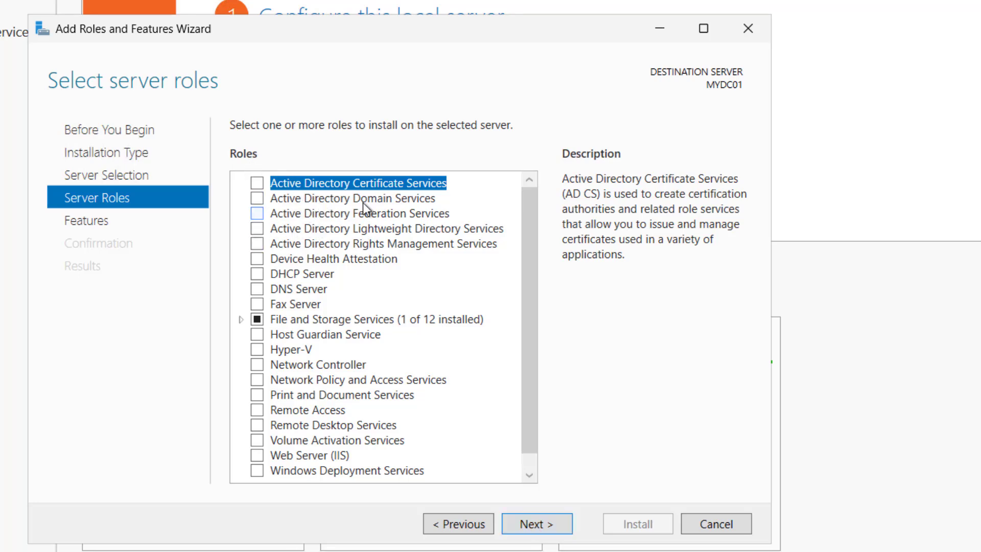
Select Active Directory Domain Services with its required features and advance past the Features page
left_click(257, 198)
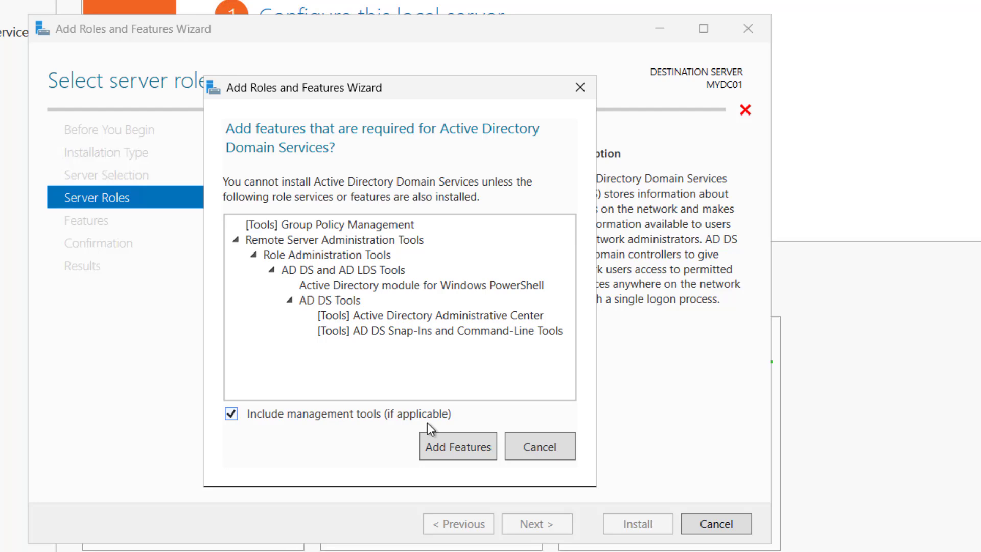
left_click(446, 448)
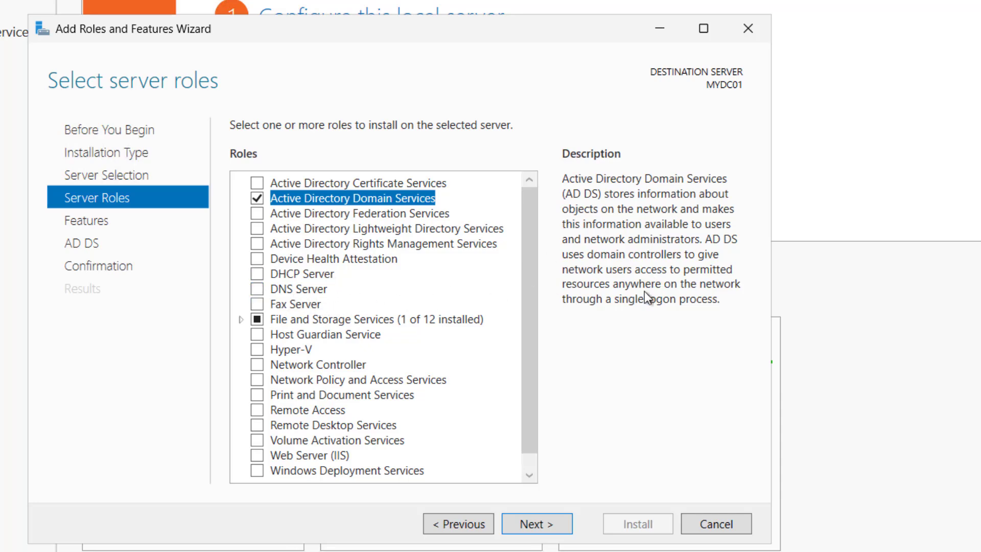
left_click(536, 523)
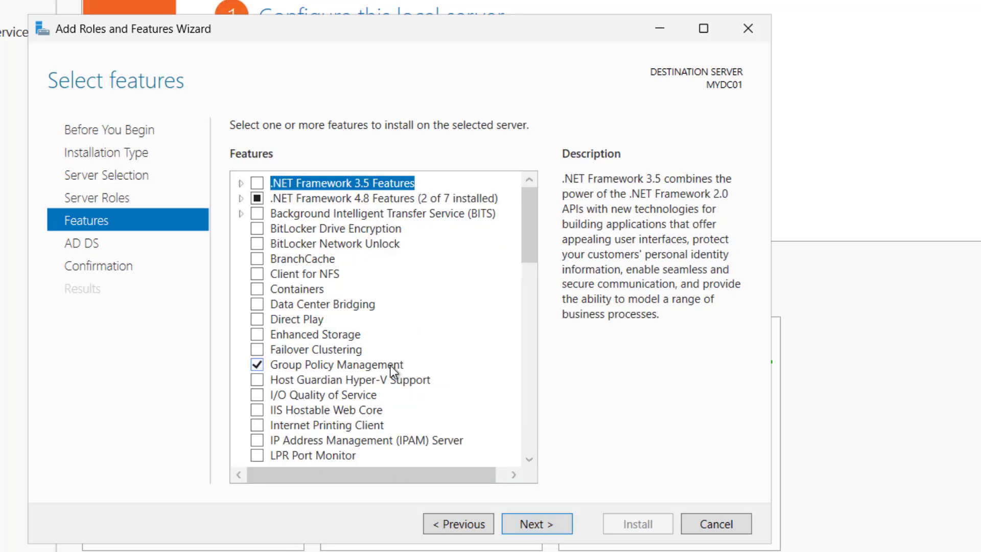
left_click(528, 523)
Install AD DS on MYDC01, close the wizard, and check the post-deployment configuration notification
left_click(529, 522)
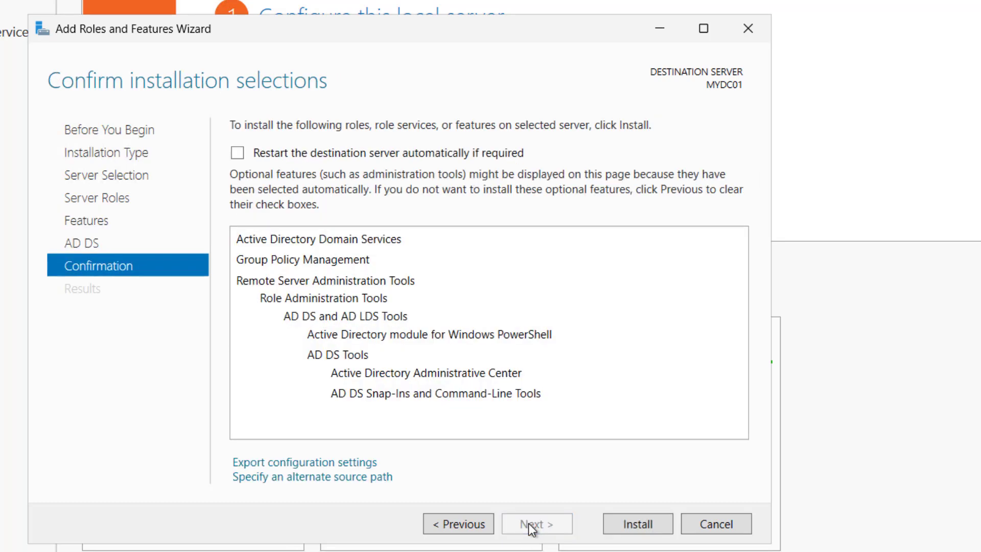
left_click(642, 524)
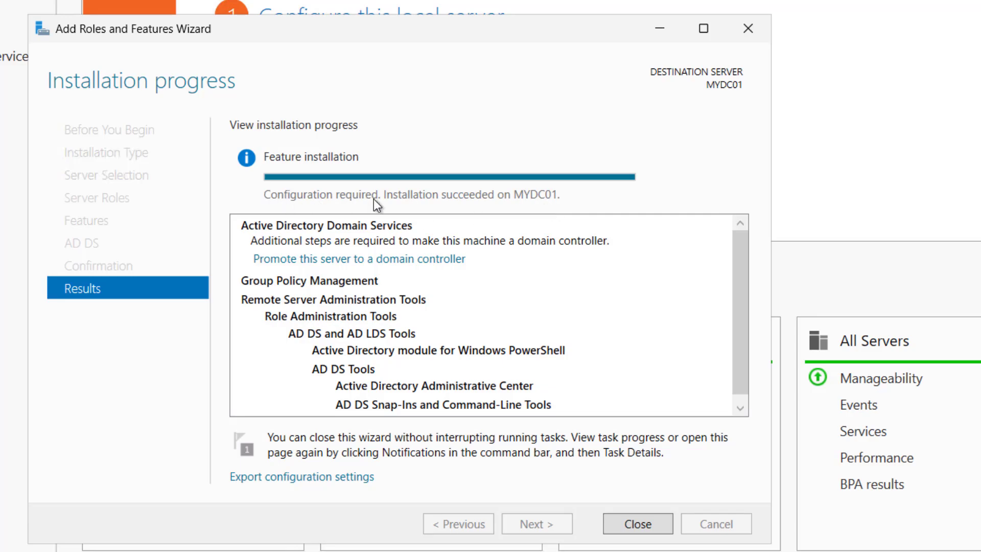
left_click(637, 524)
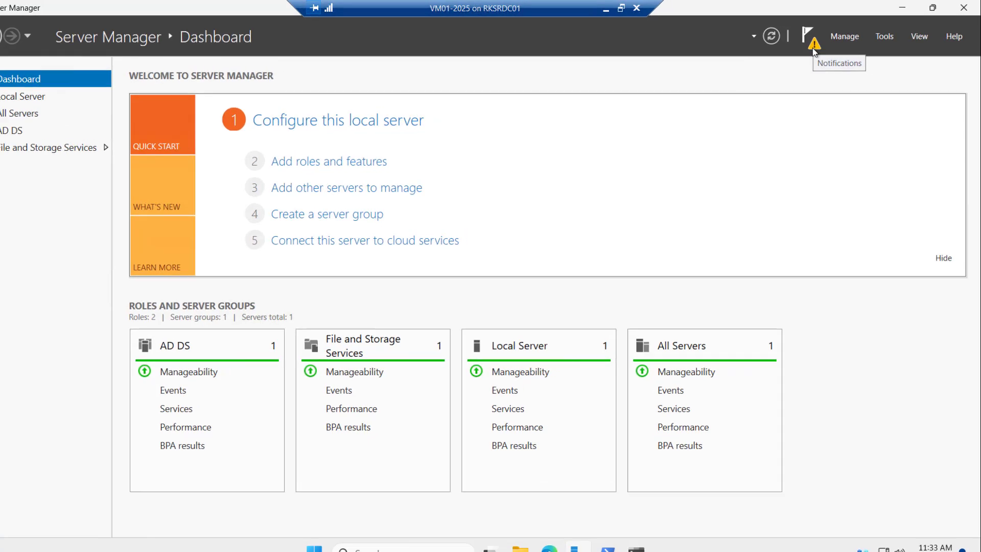
left_click(812, 46)
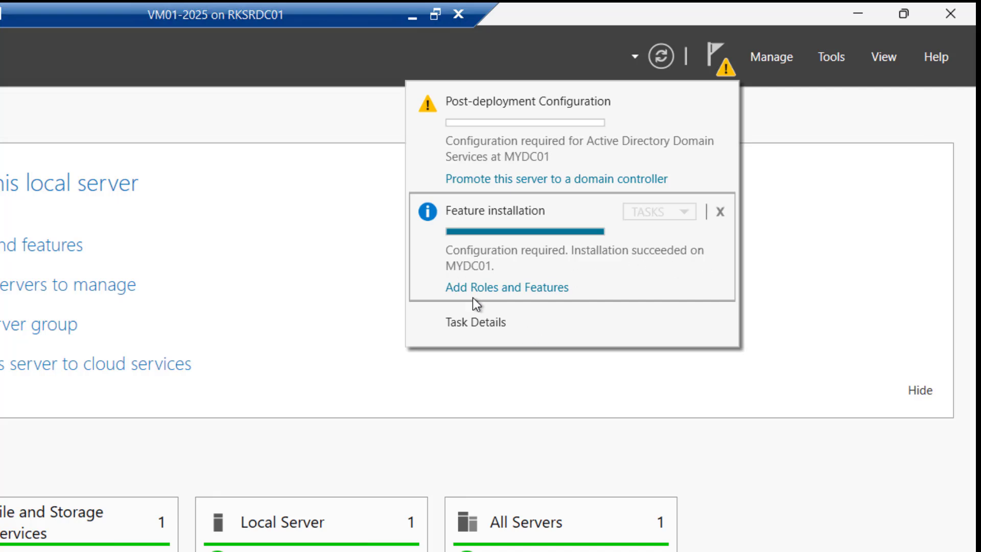
Promote the server by adding a new forest with root domain techijack.local
left_click(566, 178)
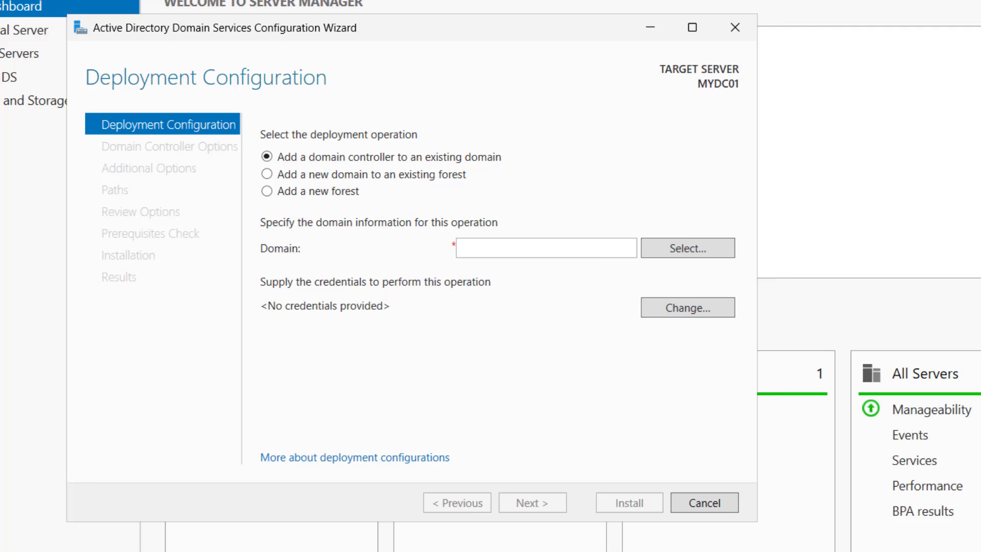
left_click(267, 193)
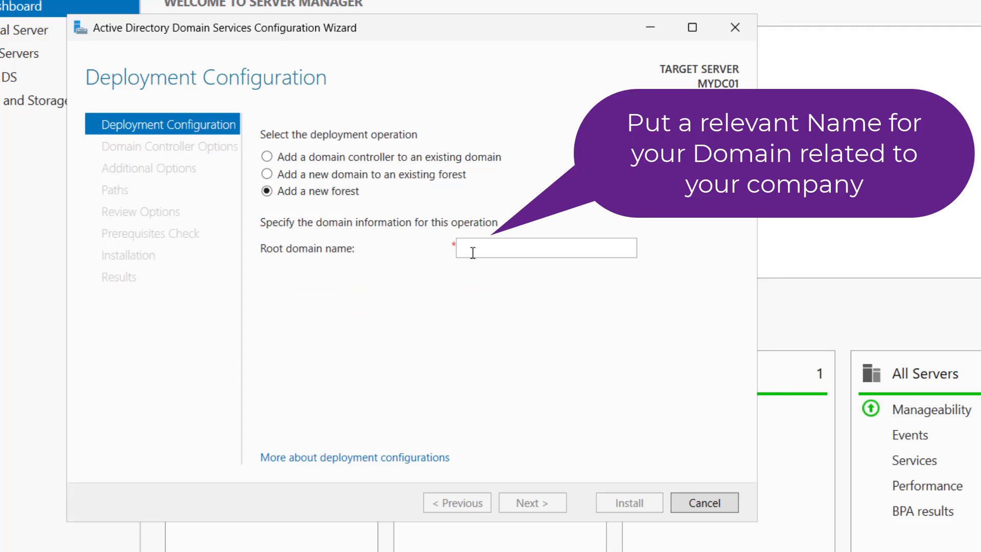
left_click(515, 248)
type("te")
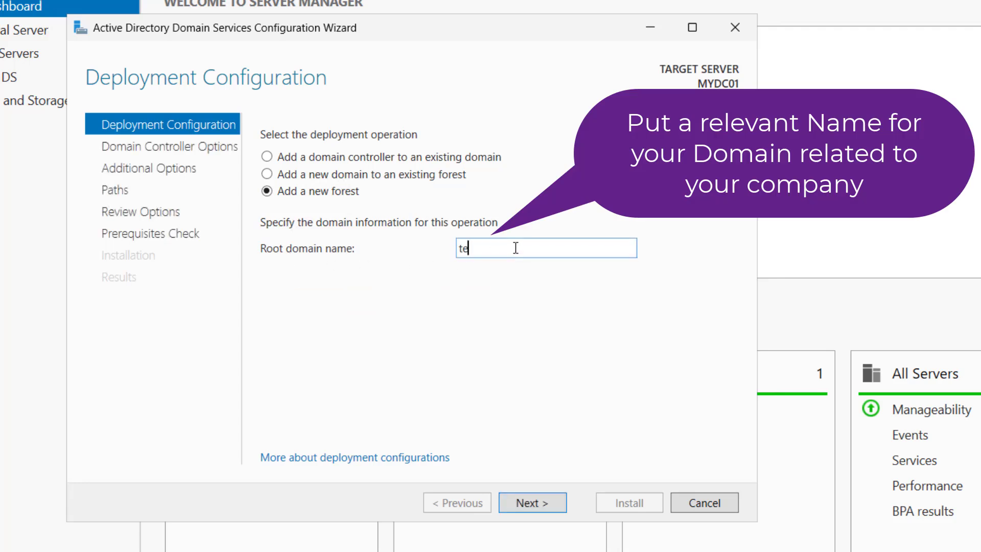
type("chijack.local")
left_click(533, 506)
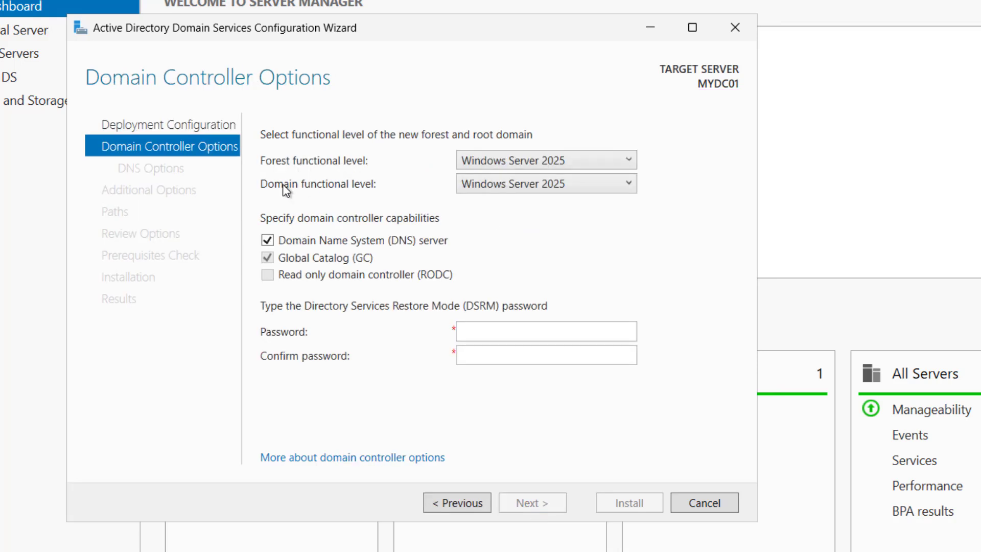
Keep Windows Server 2025 functional levels and enter and confirm the DSRM password
left_click(516, 162)
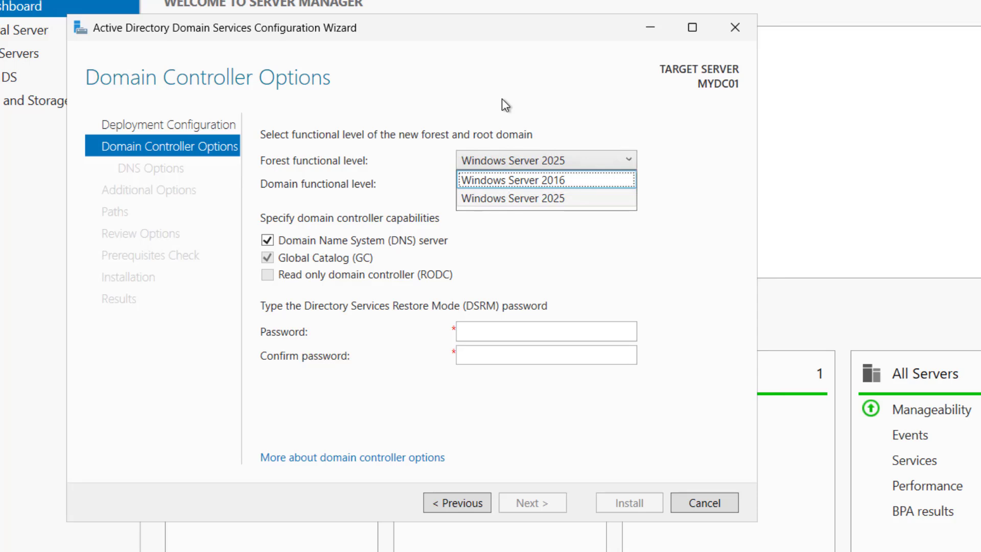
left_click(502, 99)
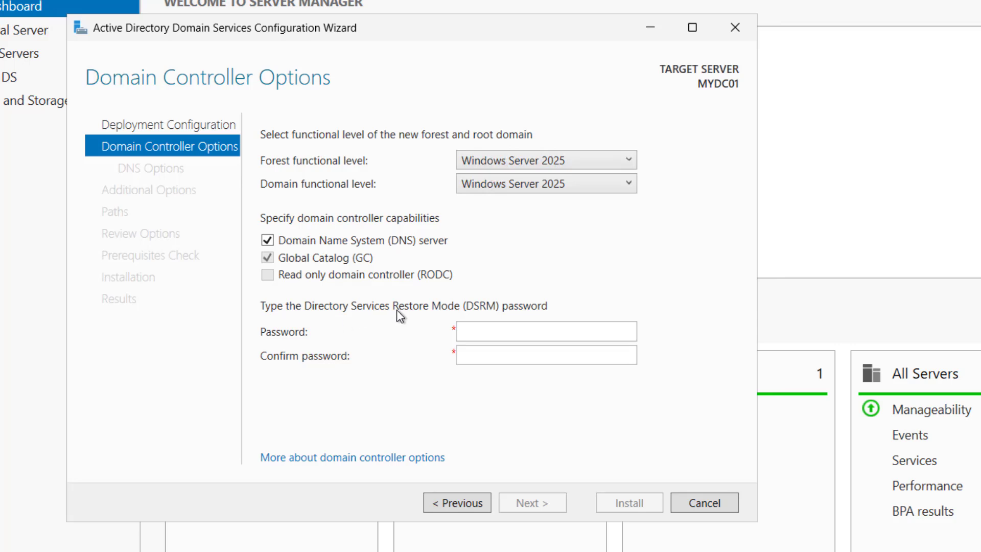
left_click(491, 329)
type("************")
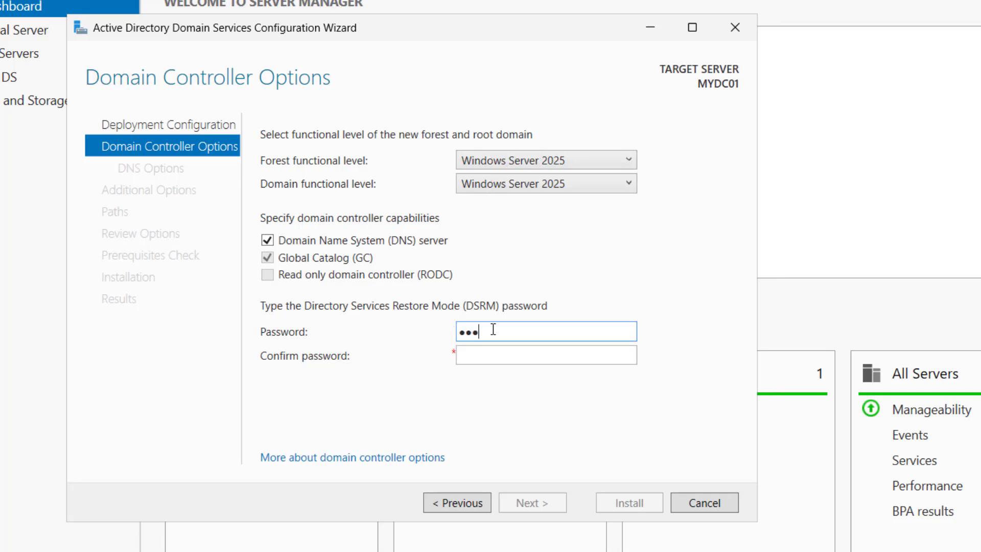
key("Tab")
type("************")
left_click(528, 503)
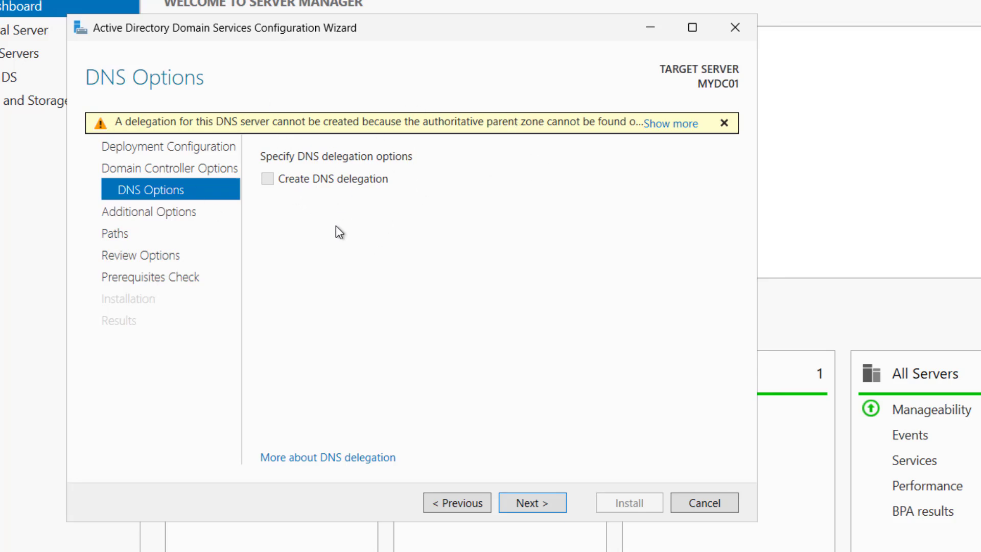
Accept DNS options, NetBIOS name TECHIJACK and default C:\WINDOWS paths to reach Review Options
key("Return")
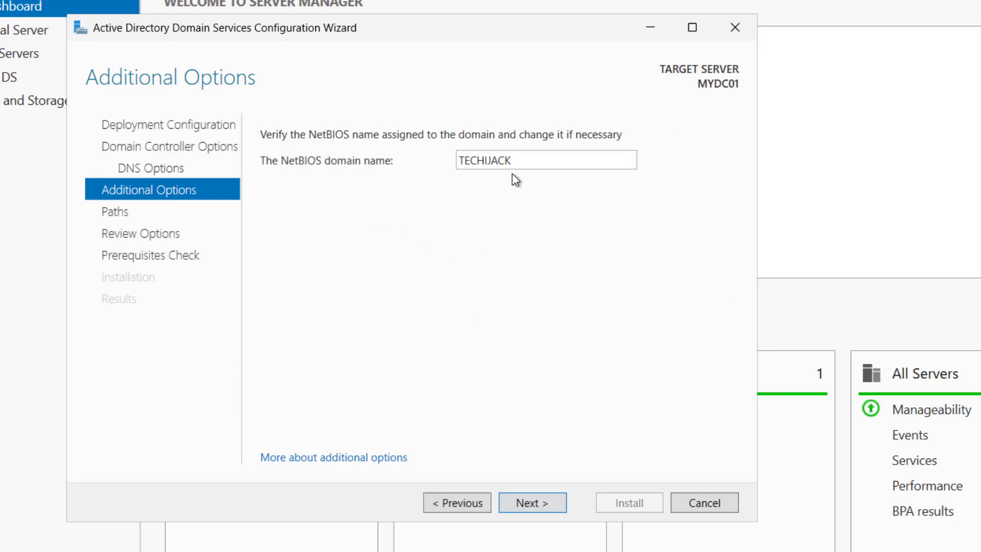
left_click(529, 505)
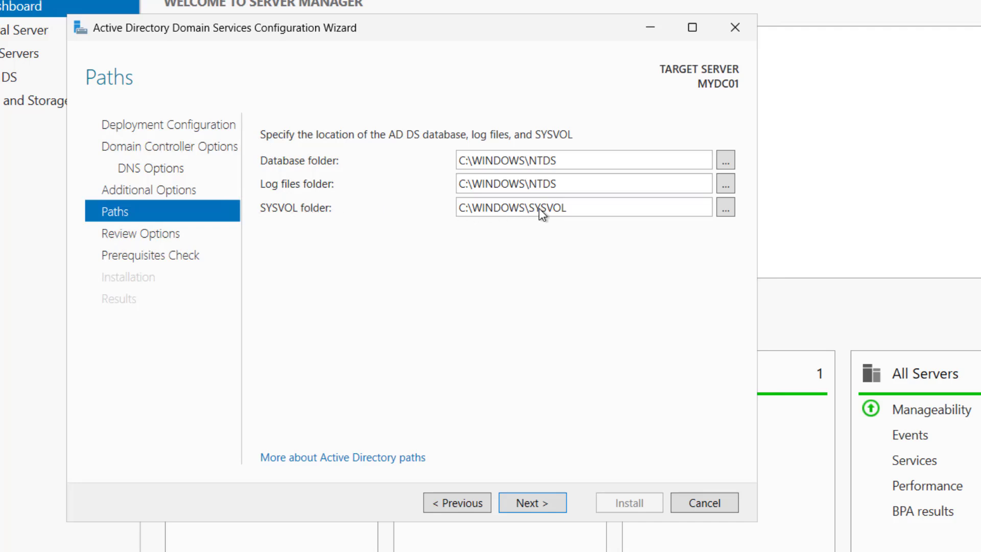
left_click(526, 503)
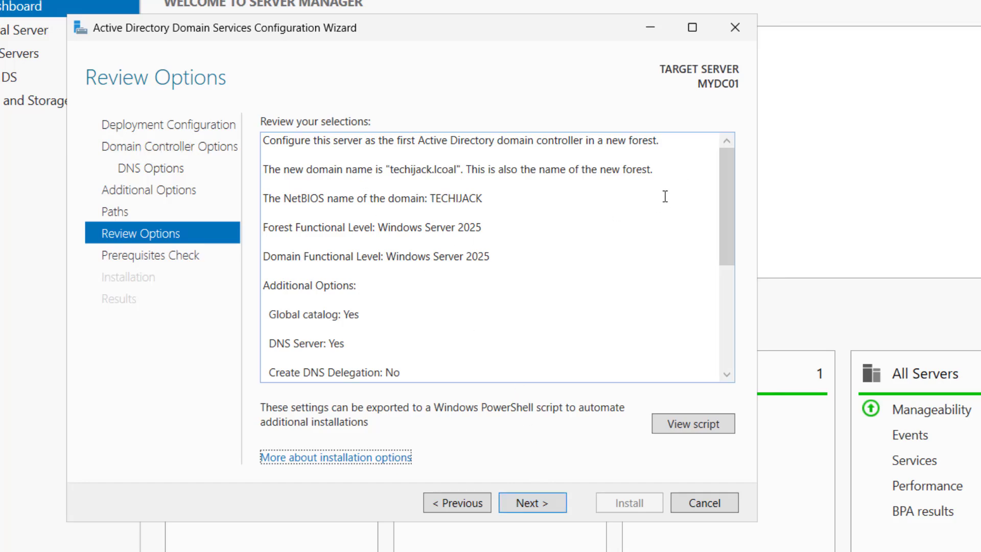
Review the settings summary and its PowerShell script, then run the prerequisites check
scroll(664, 195, "down", 3)
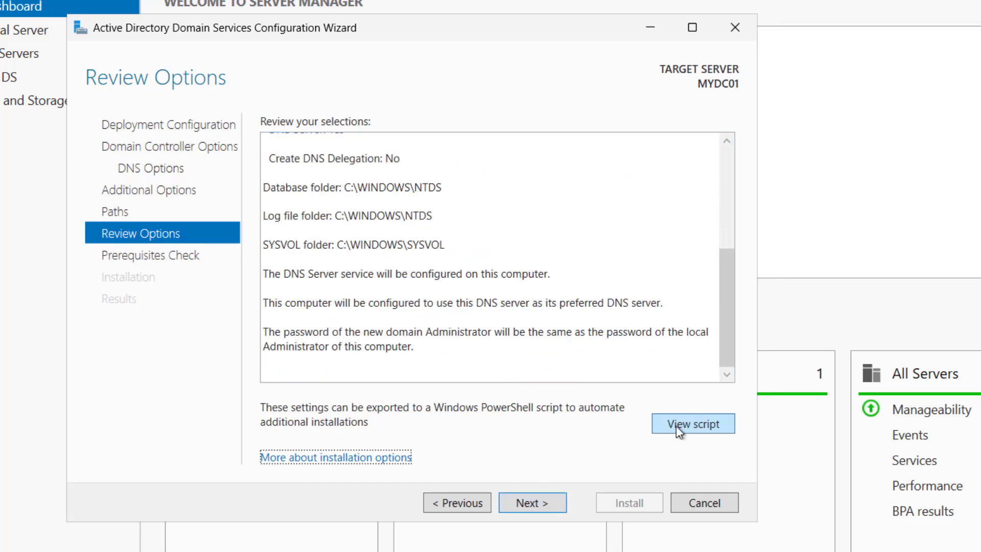
left_click(691, 424)
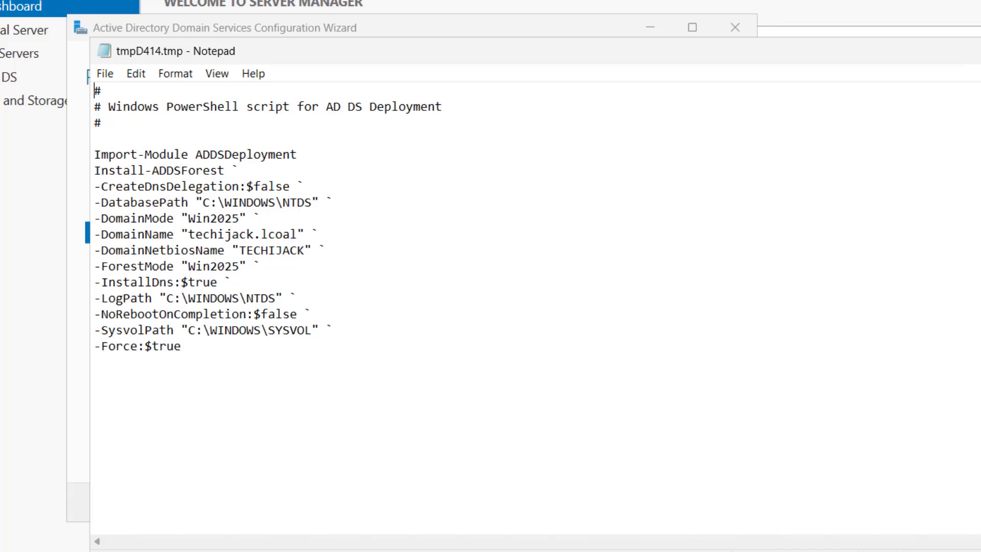
key("alt+F4")
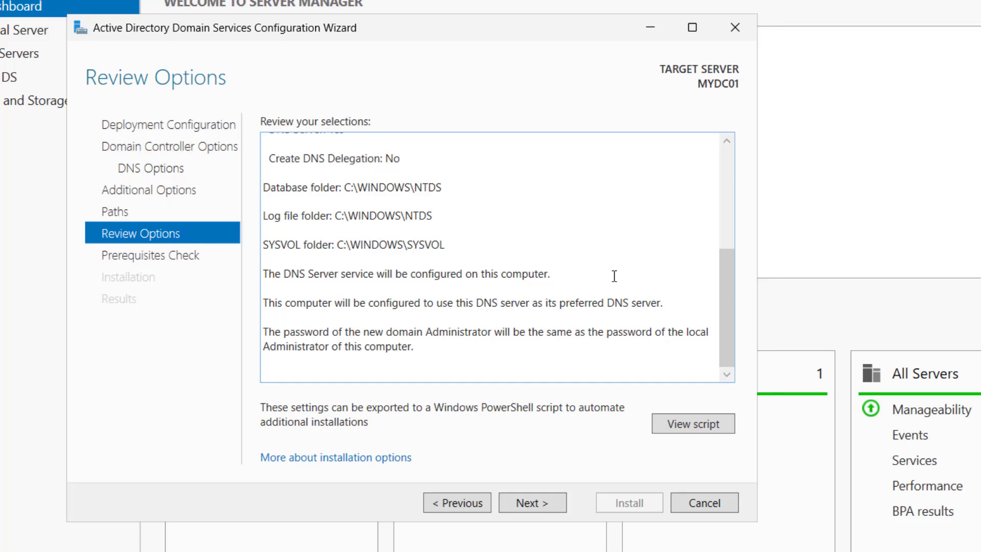
left_click(527, 500)
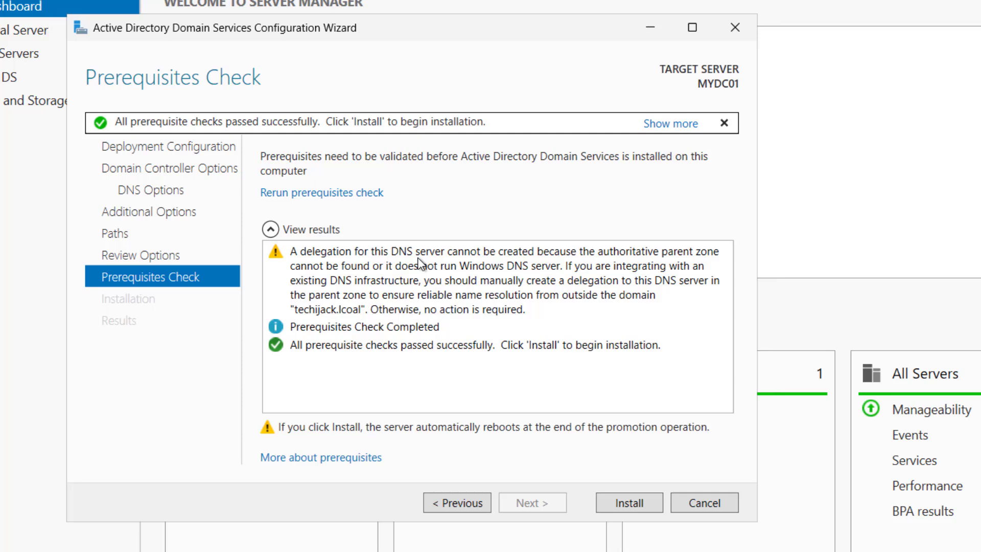
Install the domain controller promotion, dismiss the sign-out notice, and let the server reboot
left_click(631, 502)
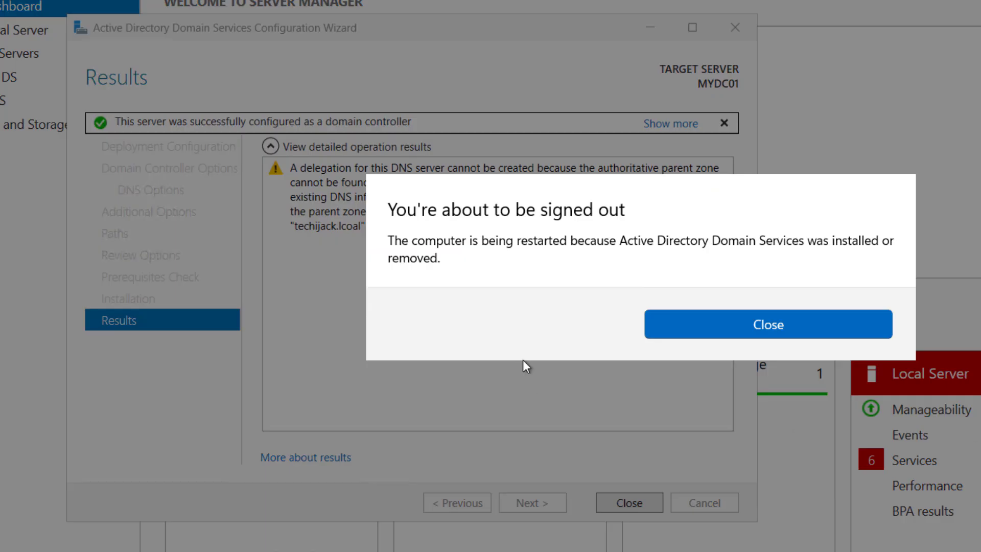
left_click(766, 325)
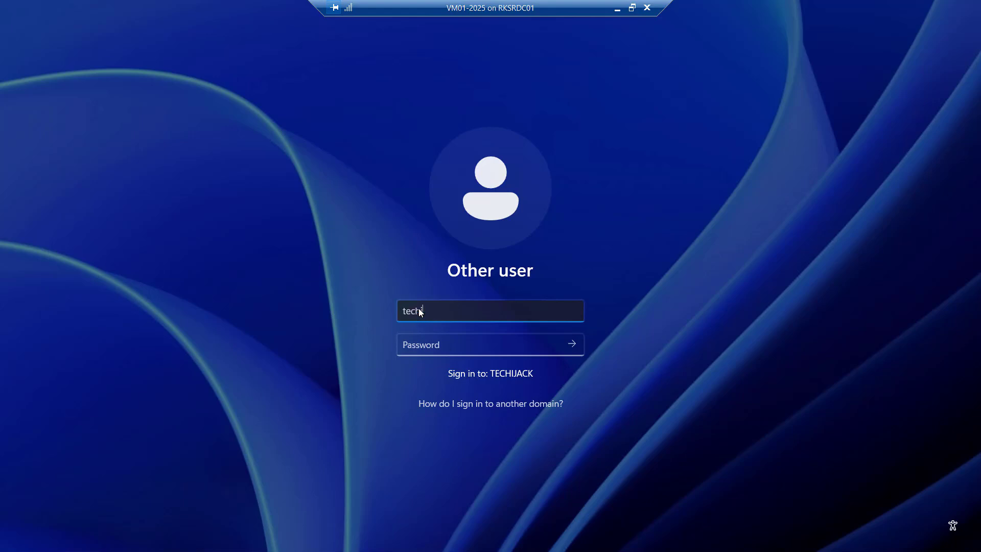
Sign in to the TECHIJACK domain as administrator with the account password
type("ijack\\")
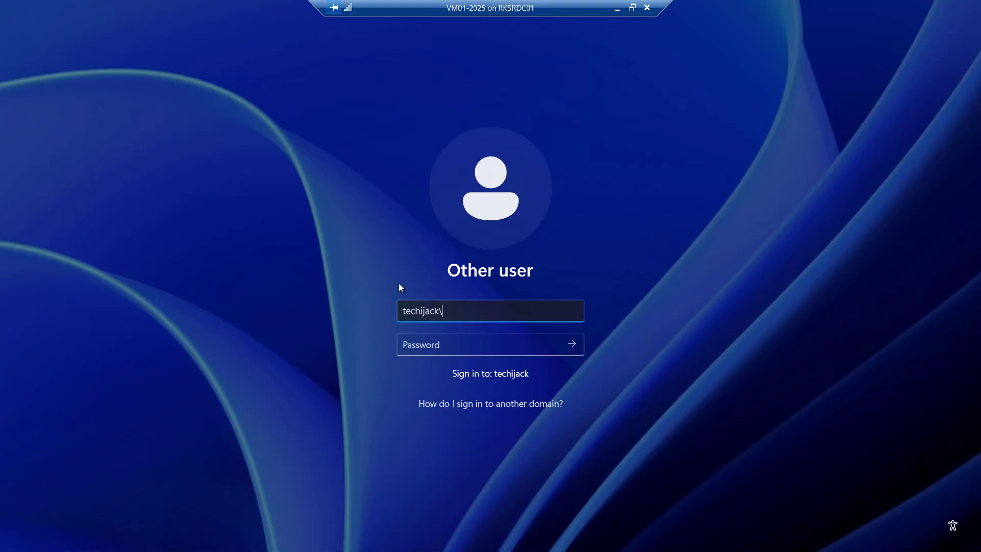
type("administrator")
key("Tab")
type("●●●●●●●●●●●●")
left_click(572, 344)
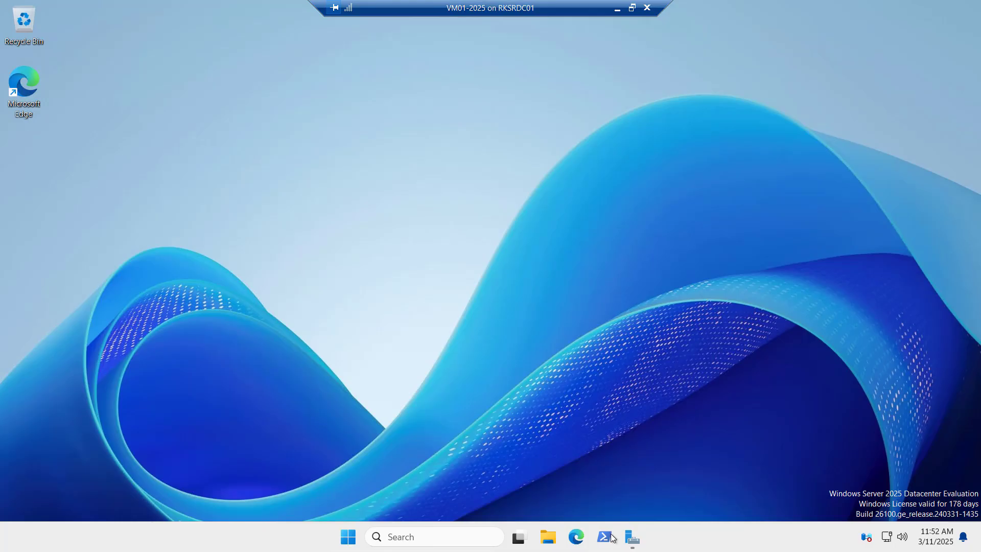
Run whoami in PowerShell and select the reported techijack administrator account name
left_click(612, 536)
type("whoami")
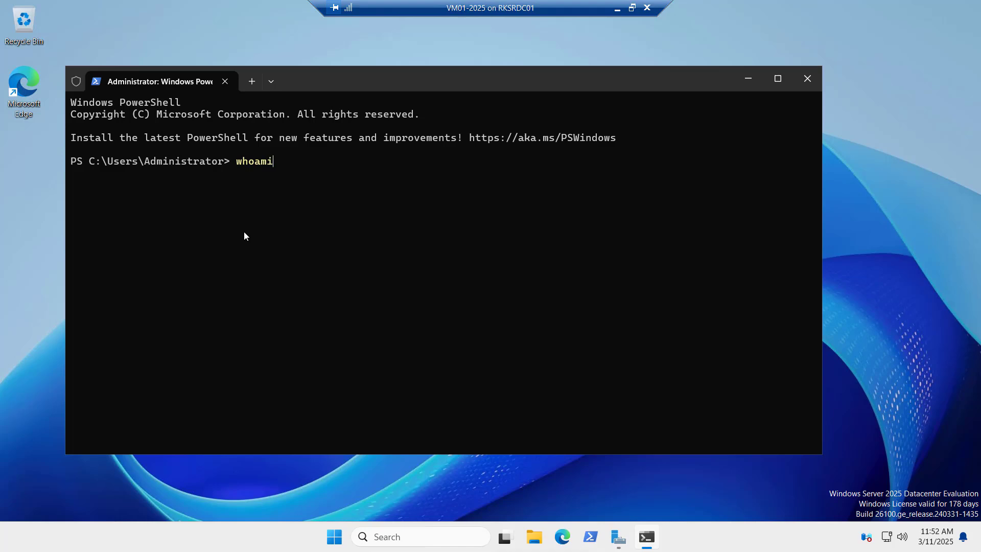
key("Return")
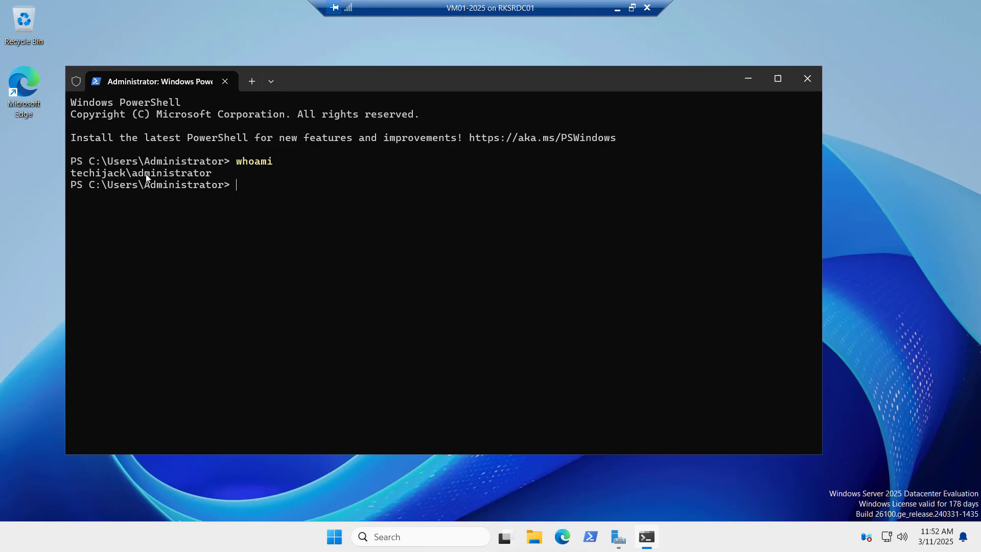
left_click_drag(211, 174, 105, 169)
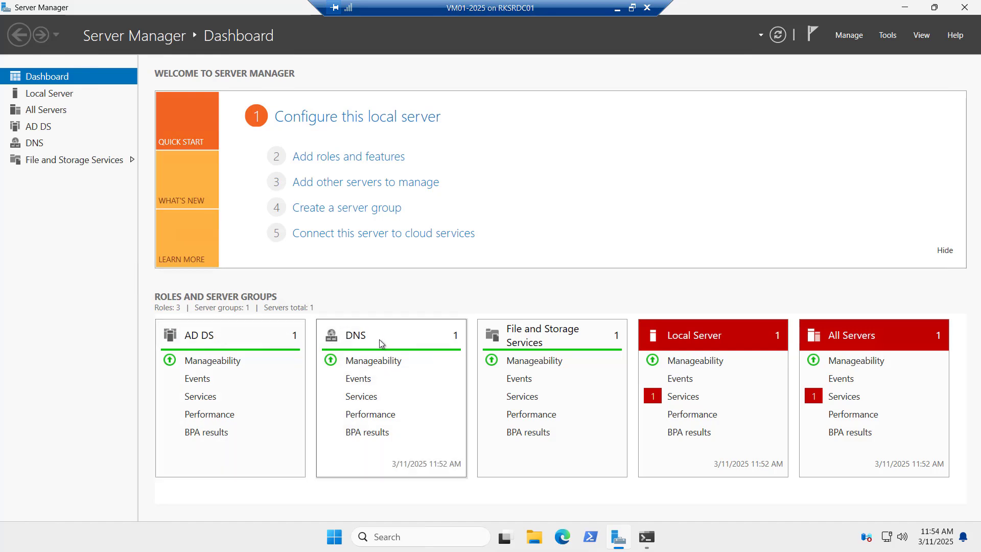
Browse Users, Computers, Builtin and Domain Controllers in Active Directory Users and Computers, confirming MYDC01
left_click(891, 40)
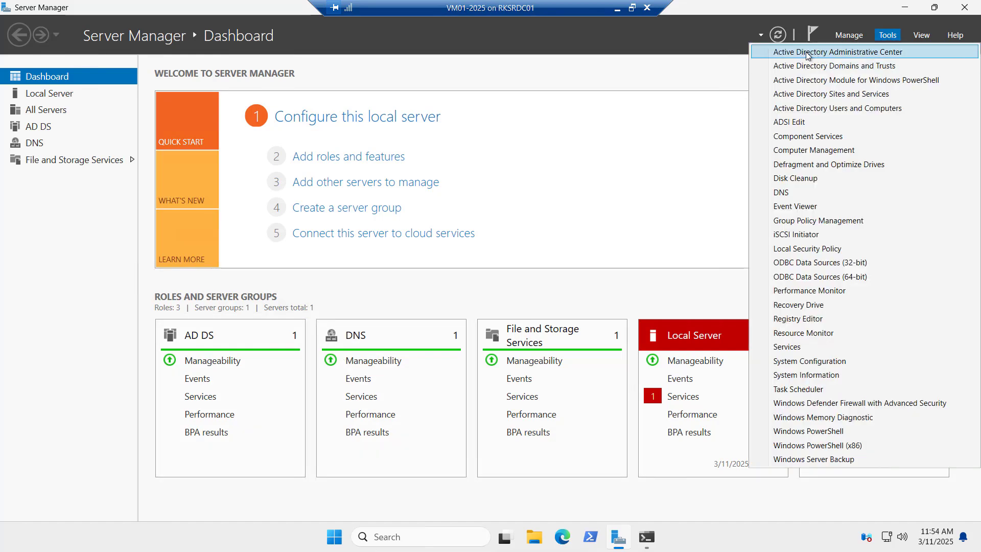
left_click(820, 107)
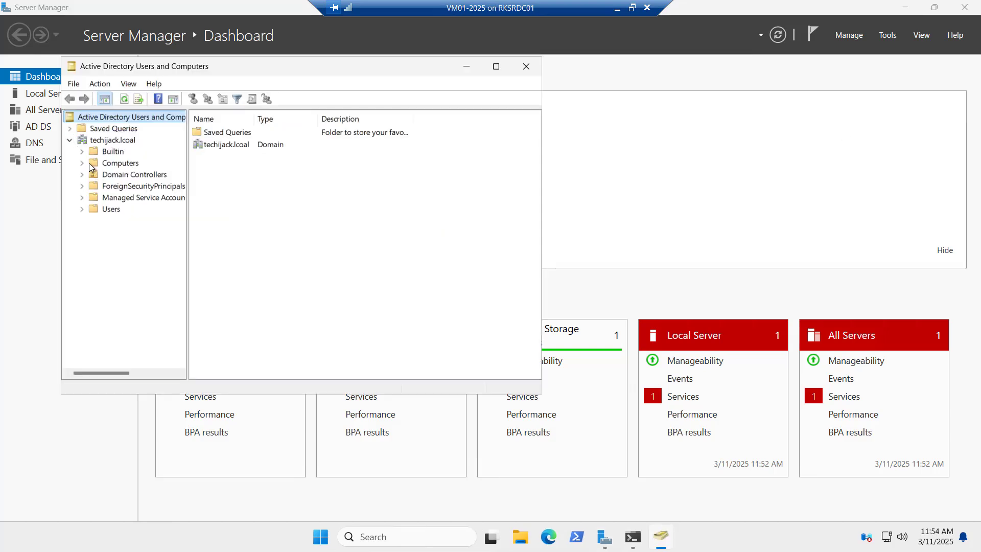
left_click(97, 210)
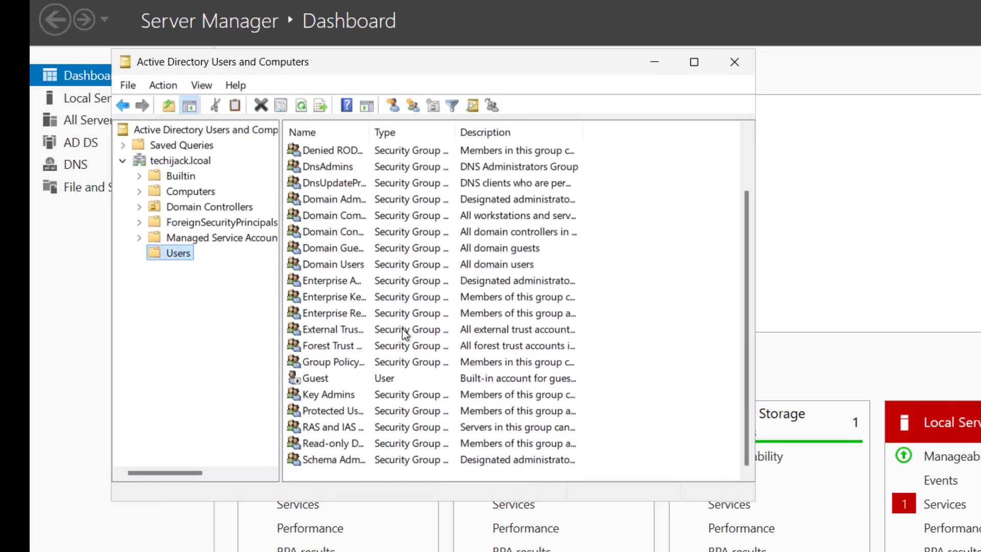
scroll(402, 329, "up", 2)
left_click(176, 190)
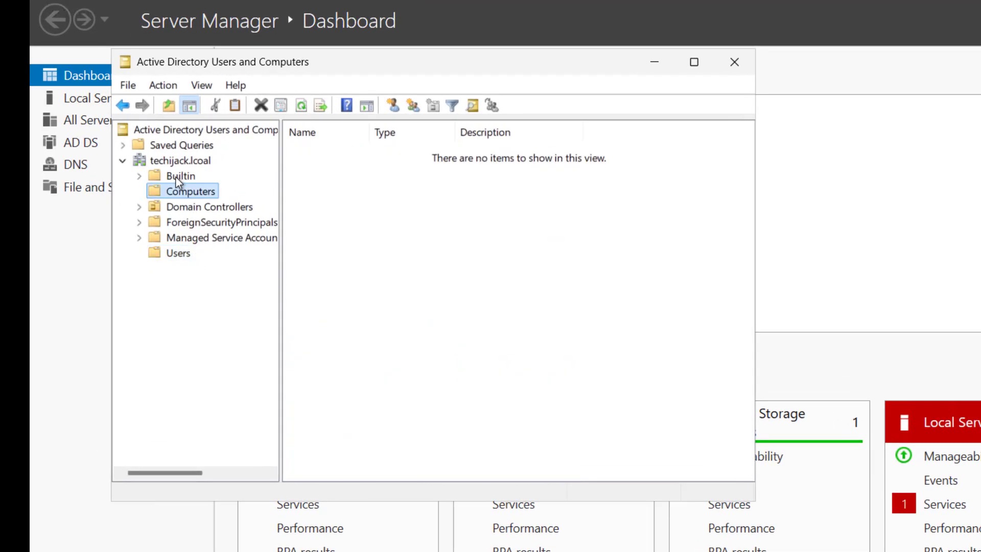
left_click(174, 176)
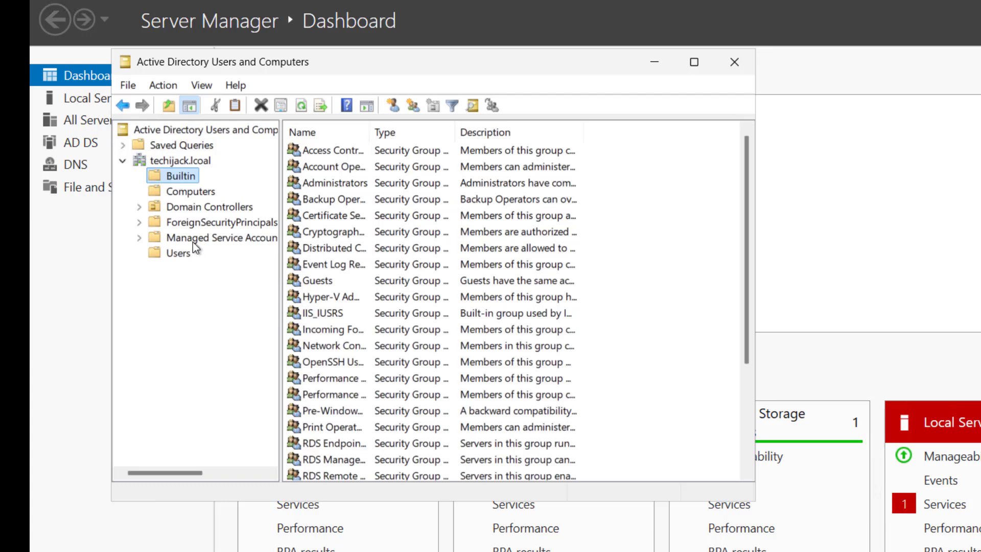
left_click(173, 207)
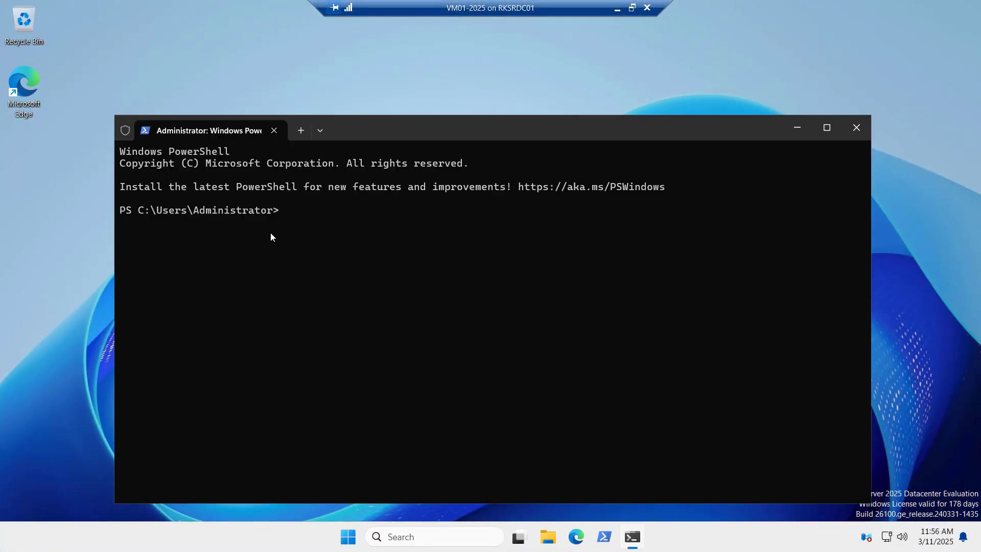
Run netdom query fsmo and copy the output showing MYDC01 holding all five roles
type("netdom query fsmo")
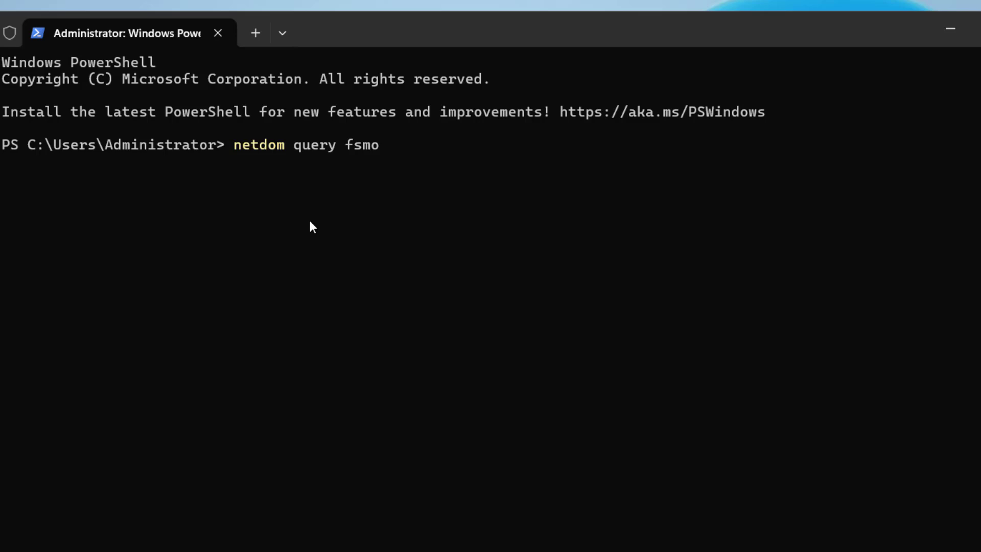
key("Return")
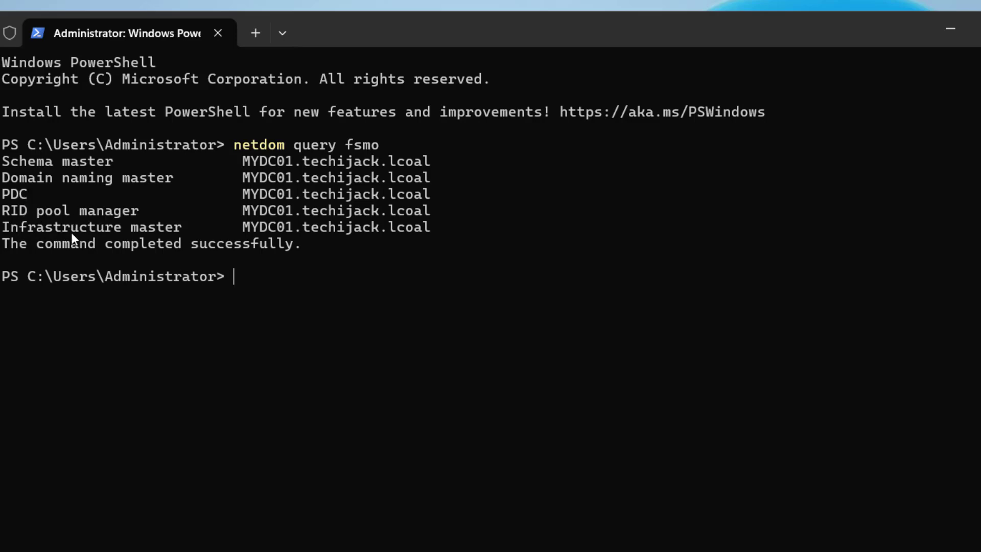
left_click_drag(449, 229, 3, 145)
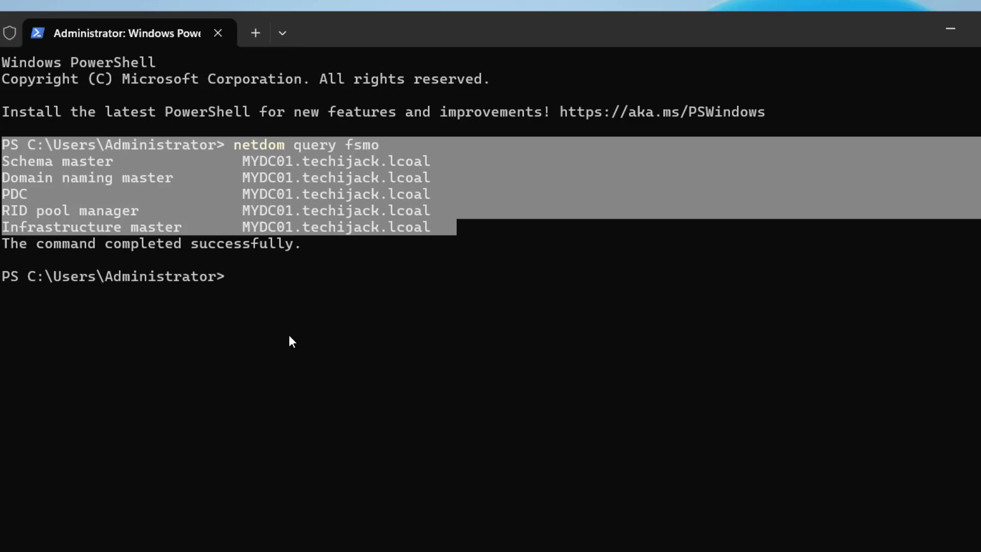
right_click(183, 216)
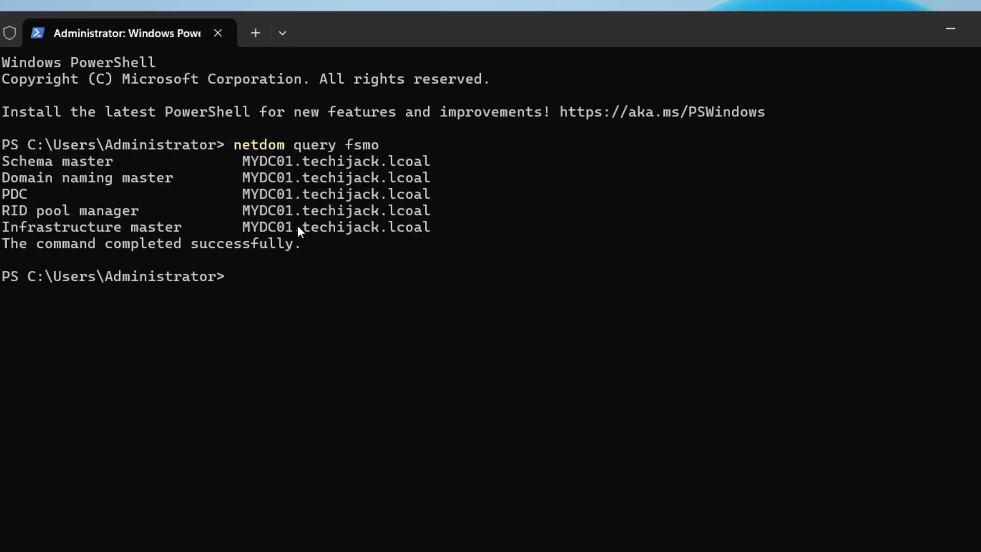